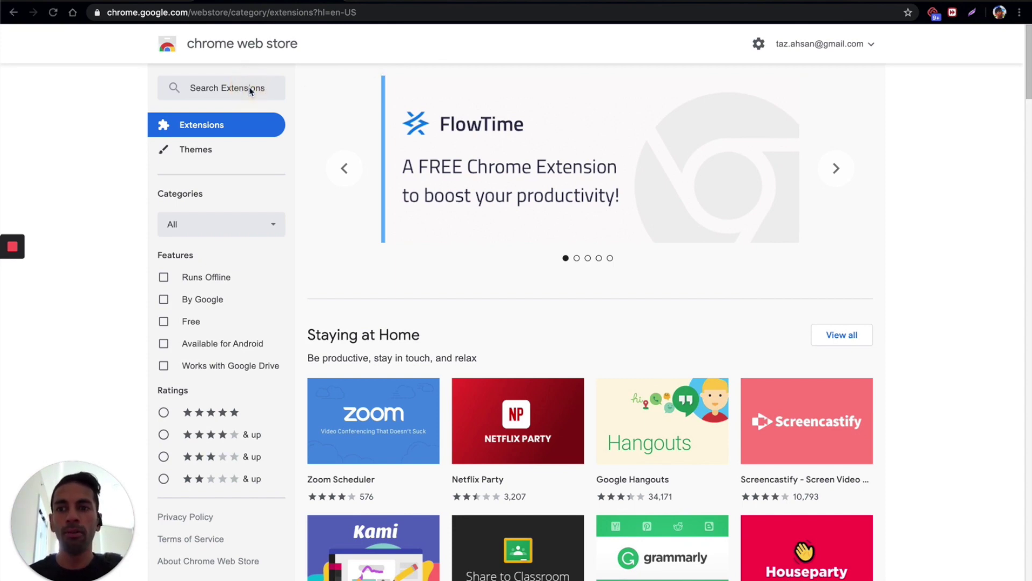
Search the Chrome Web Store for 'sellerise' and add the Sellerise extension to Chrome
left_click(206, 86)
type("sellerise")
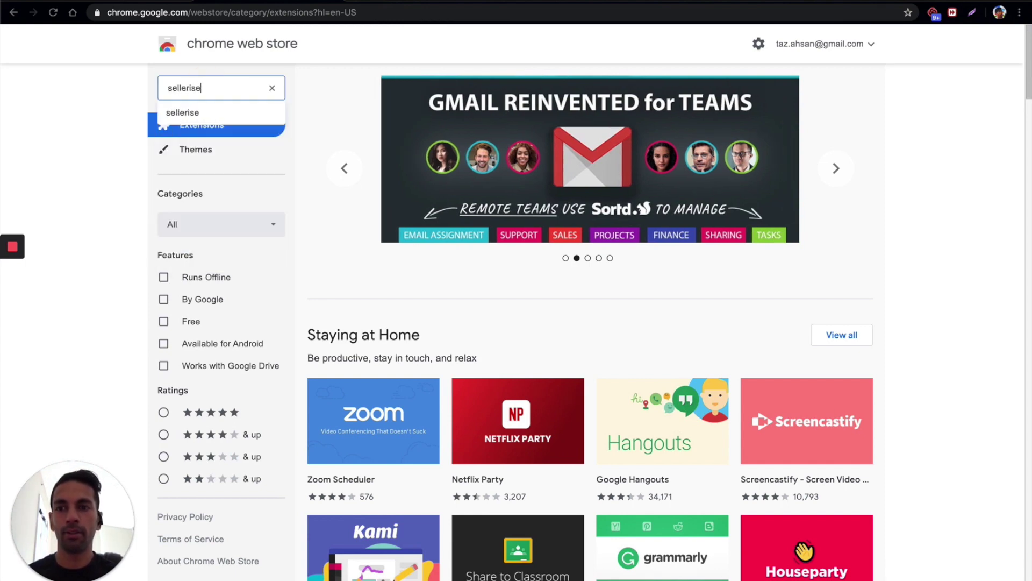
key("Return")
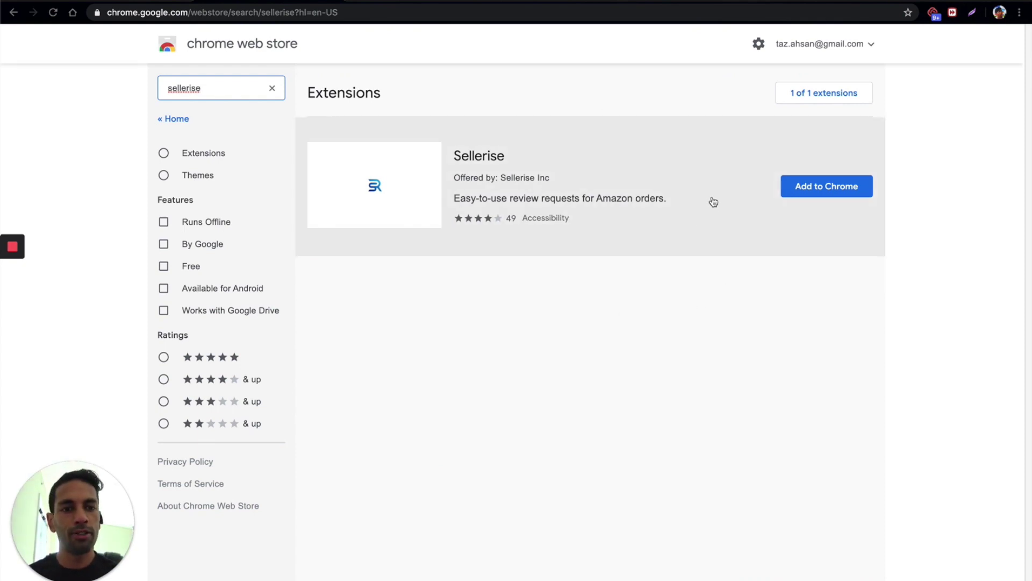
left_click(847, 188)
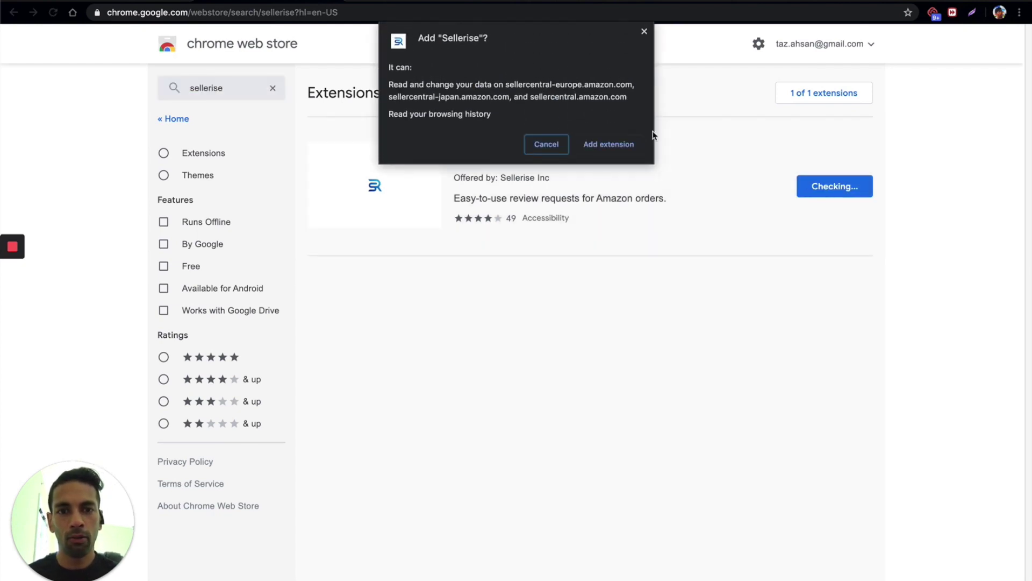
left_click(622, 146)
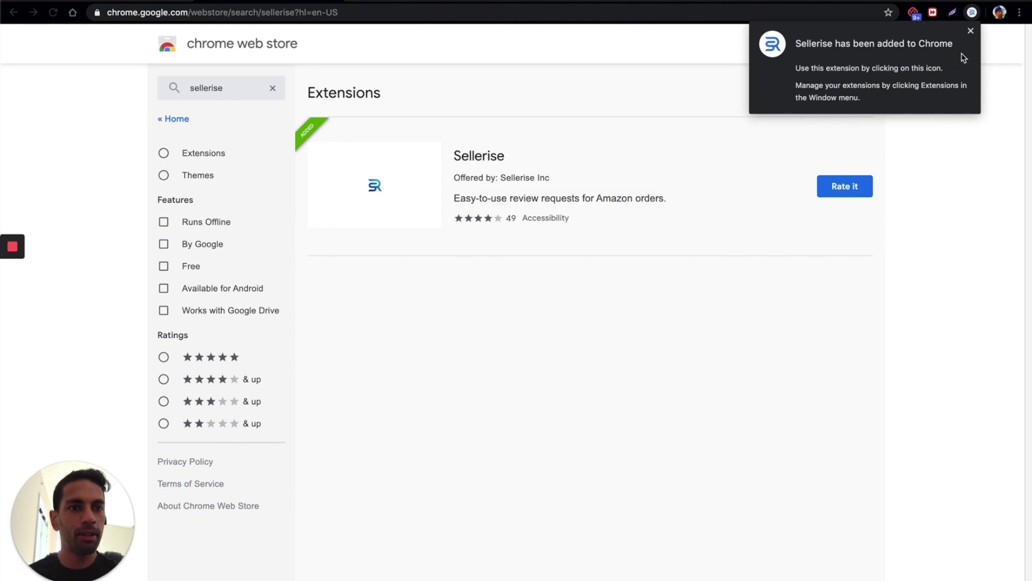
Pin Sellerise first in the toolbar and activate it with the saved account e-mail
left_click(973, 13)
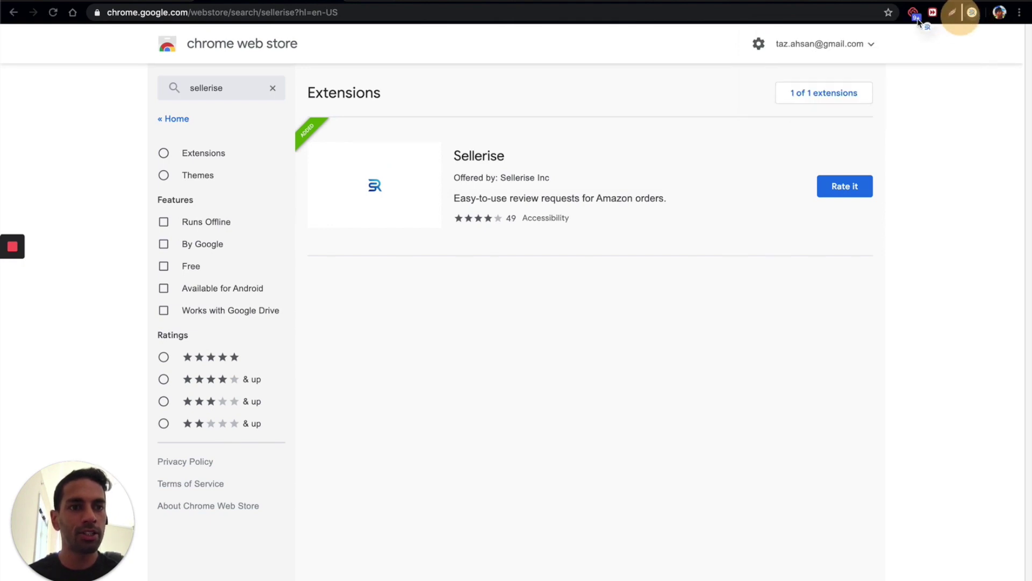
left_click_drag(905, 19, 907, 18)
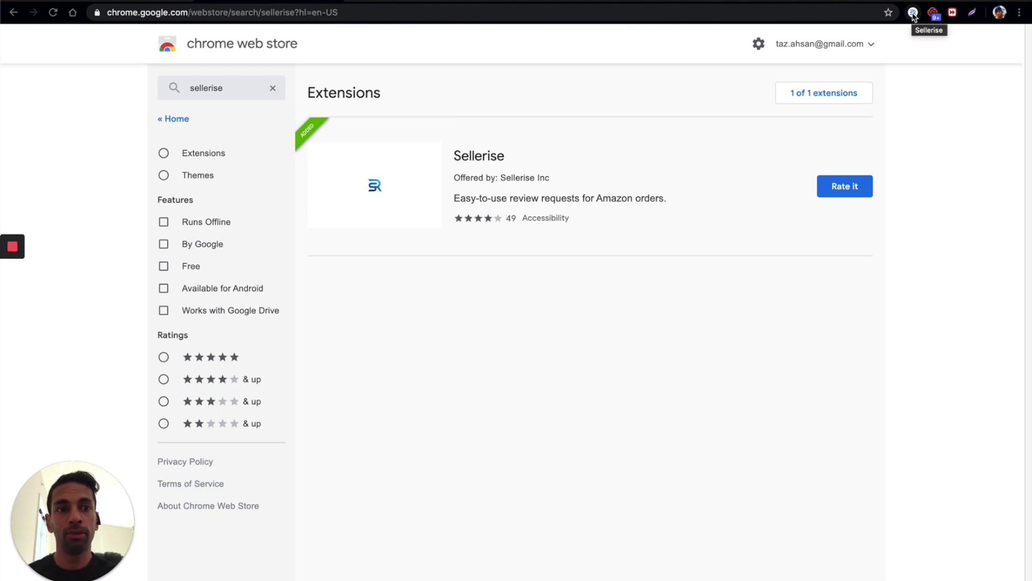
left_click(913, 13)
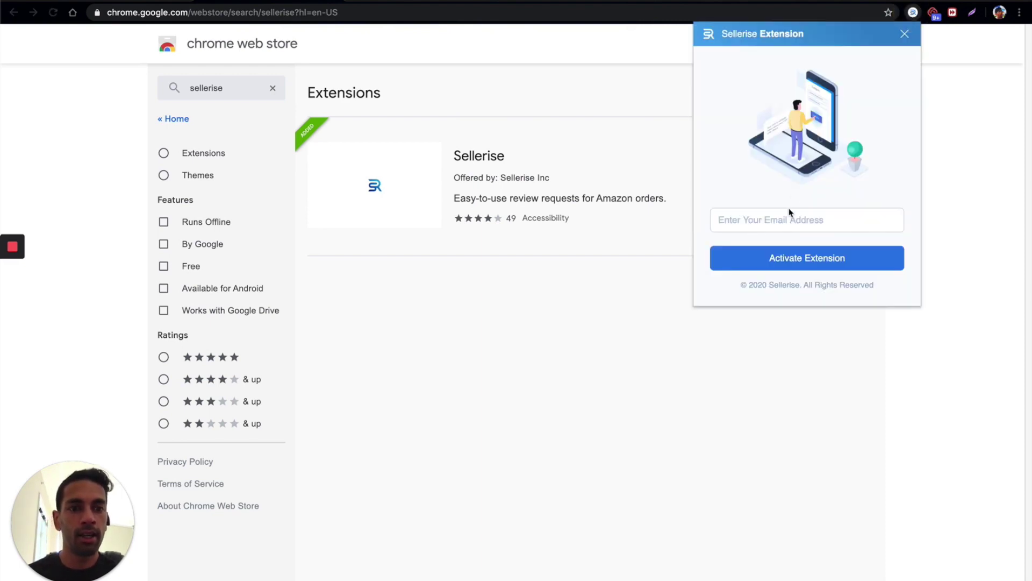
left_click(786, 219)
left_click(790, 248)
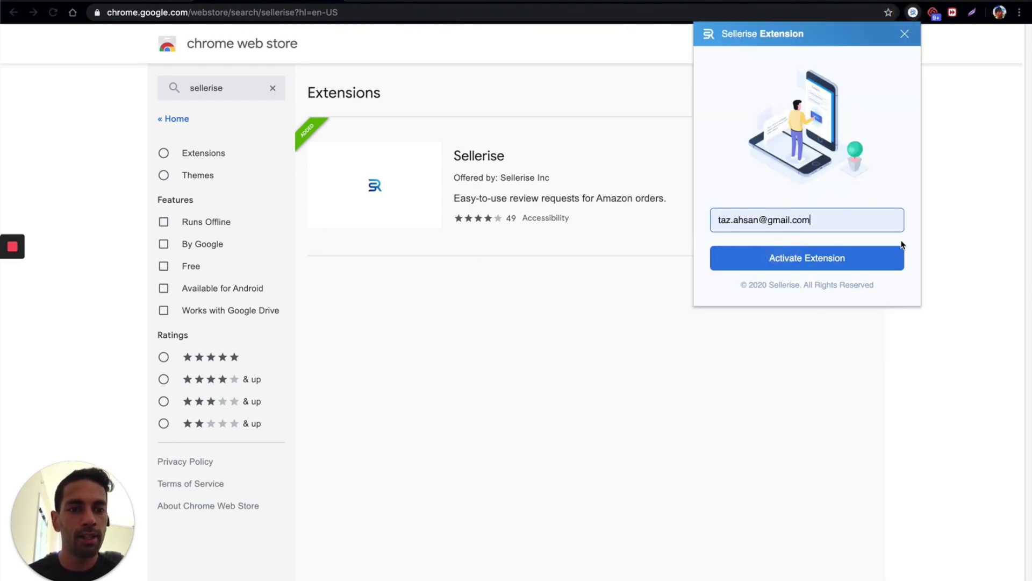
left_click(850, 269)
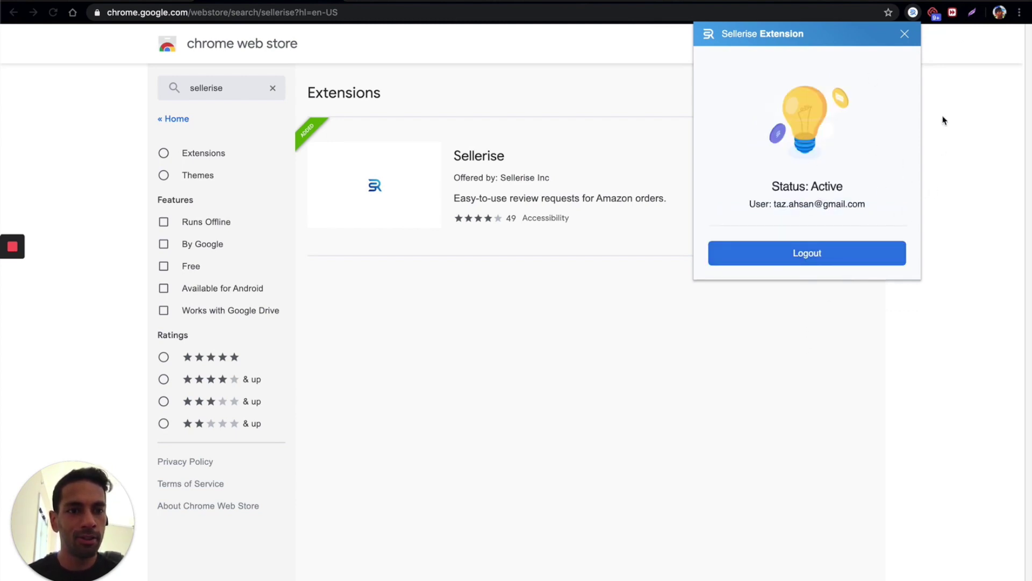
left_click(661, 96)
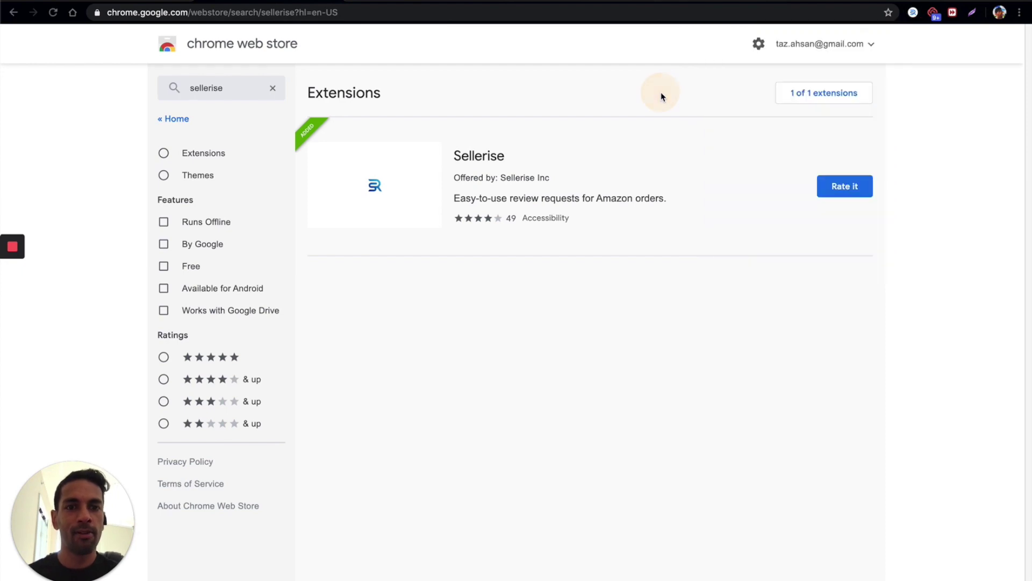
Reload the Seller Central Manage Orders page so the Sellerise review-request buttons appear
left_click(443, 1)
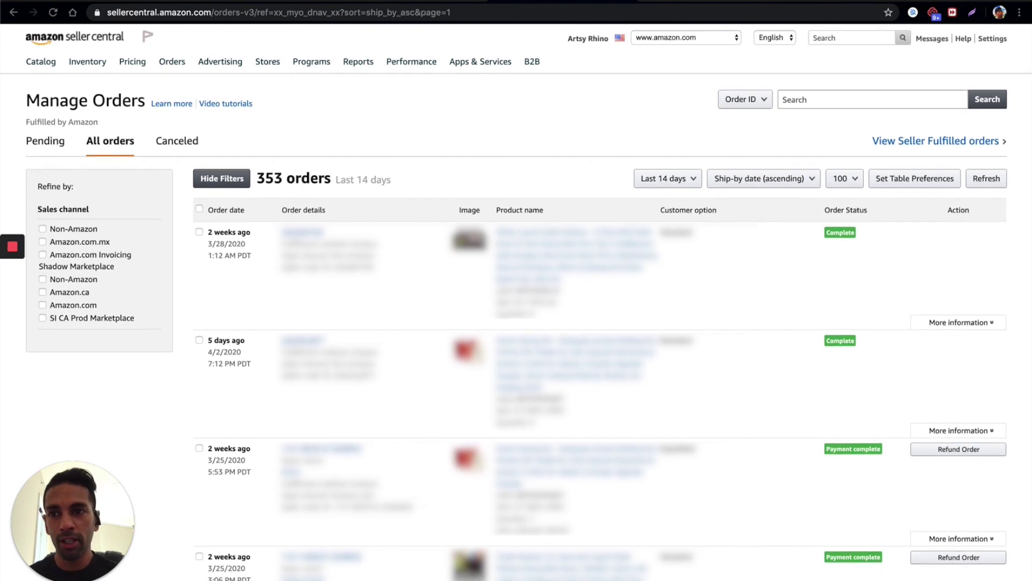
left_click(52, 12)
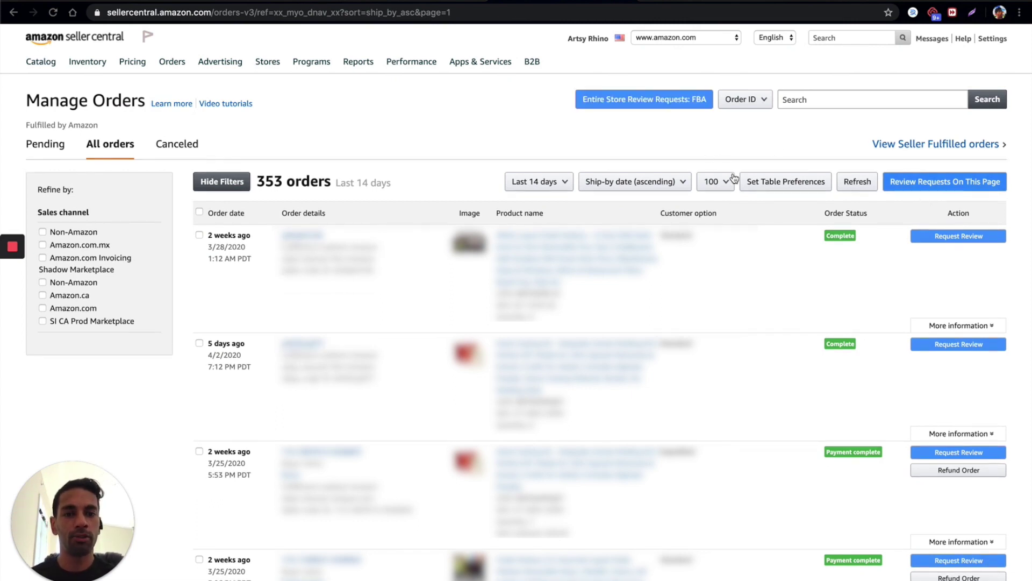
Request a review for the 3/25/2020 3:06 PM order, getting 1 successful, 0 failed
scroll(769, 376, "down", 3)
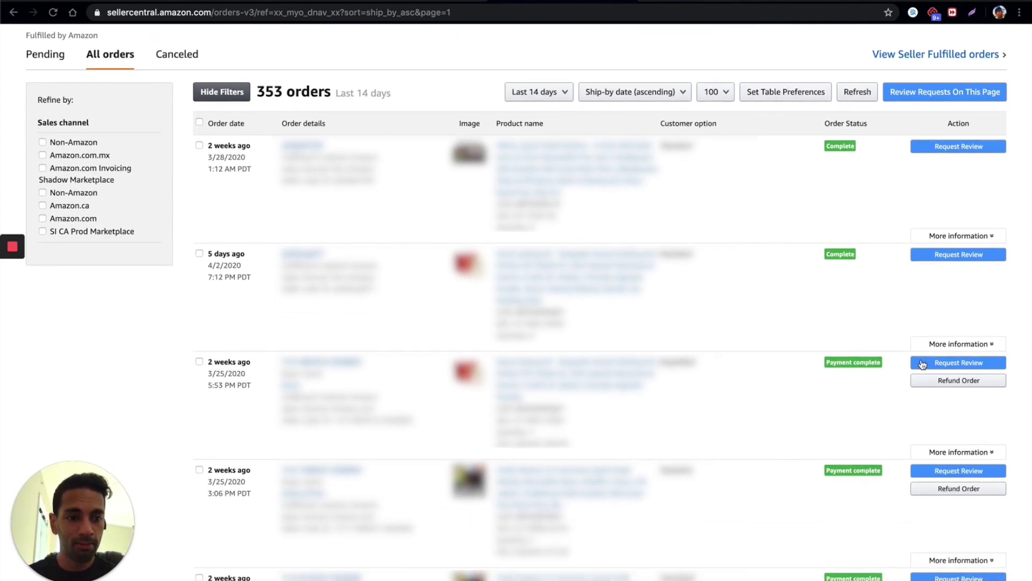
scroll(959, 368, "down", 5)
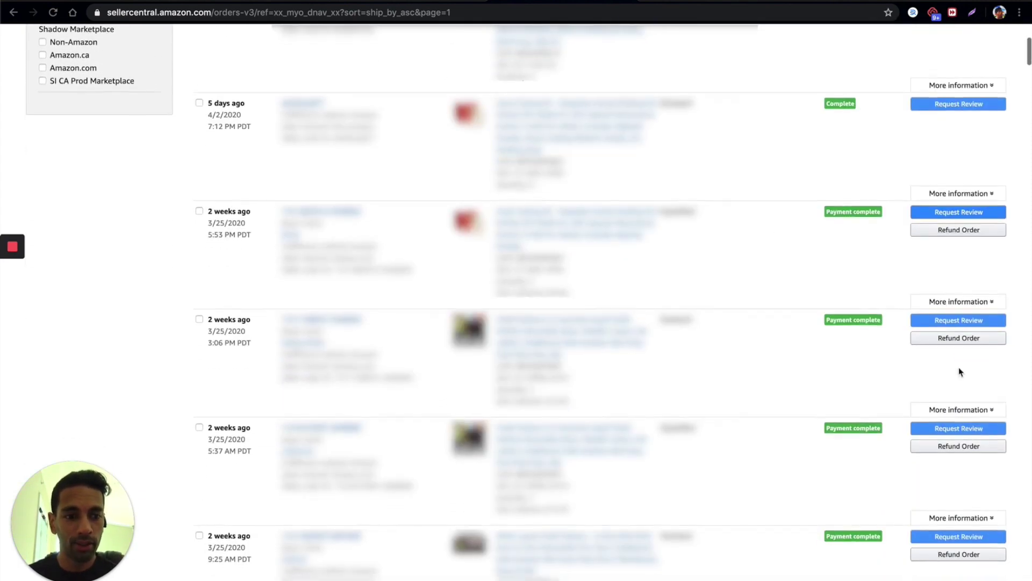
left_click(965, 320)
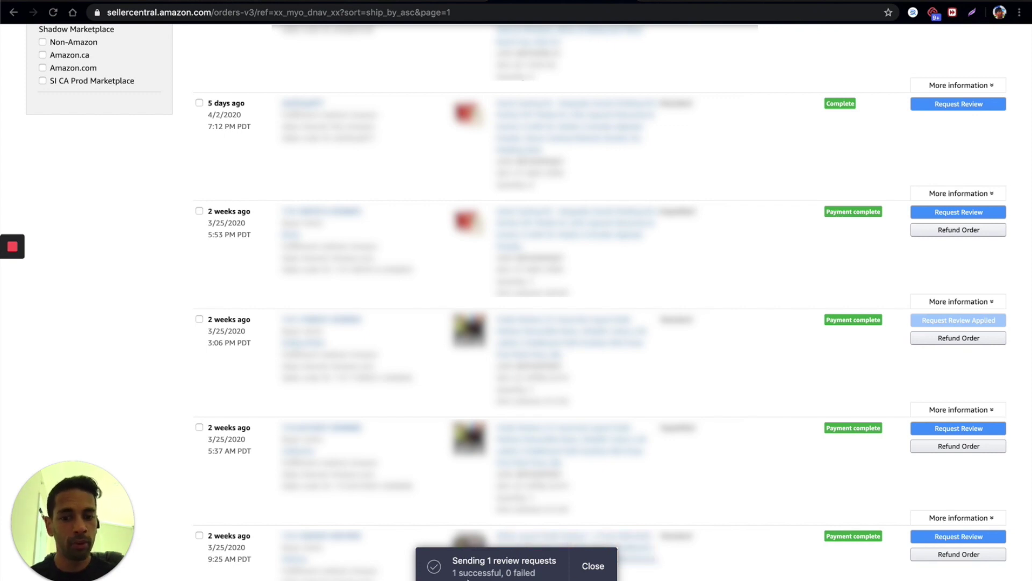
scroll(694, 375, "up", 5)
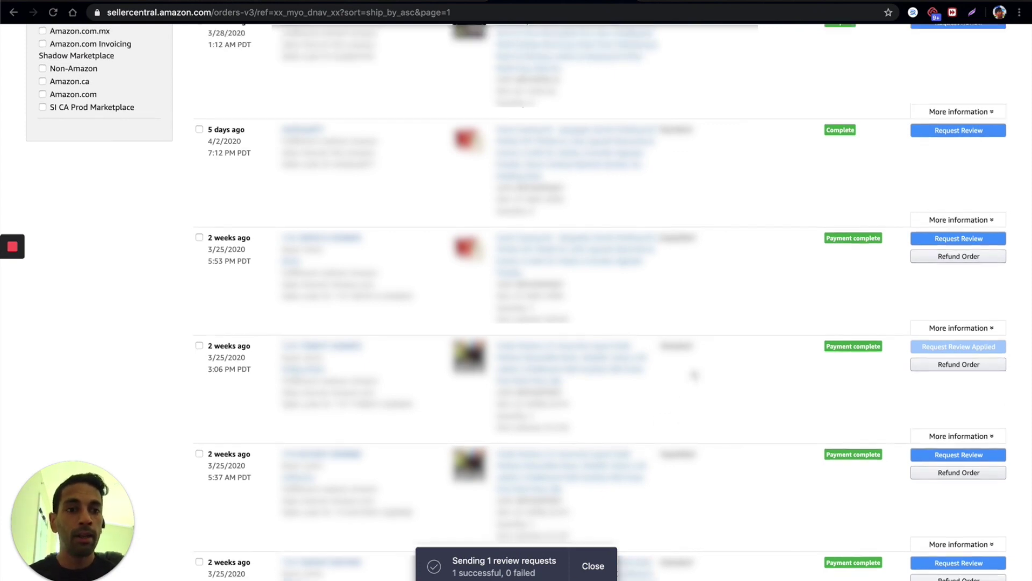
scroll(694, 374, "up", 1)
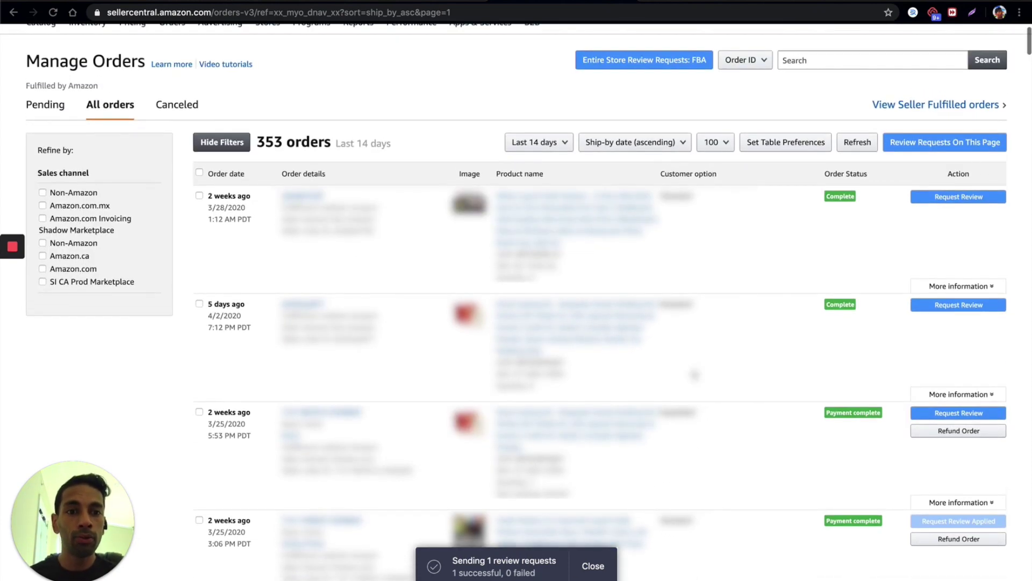
Run 'Entire Store Review Requests: FBA' and stop the scan after 5 pages, 3 successful
left_click(644, 66)
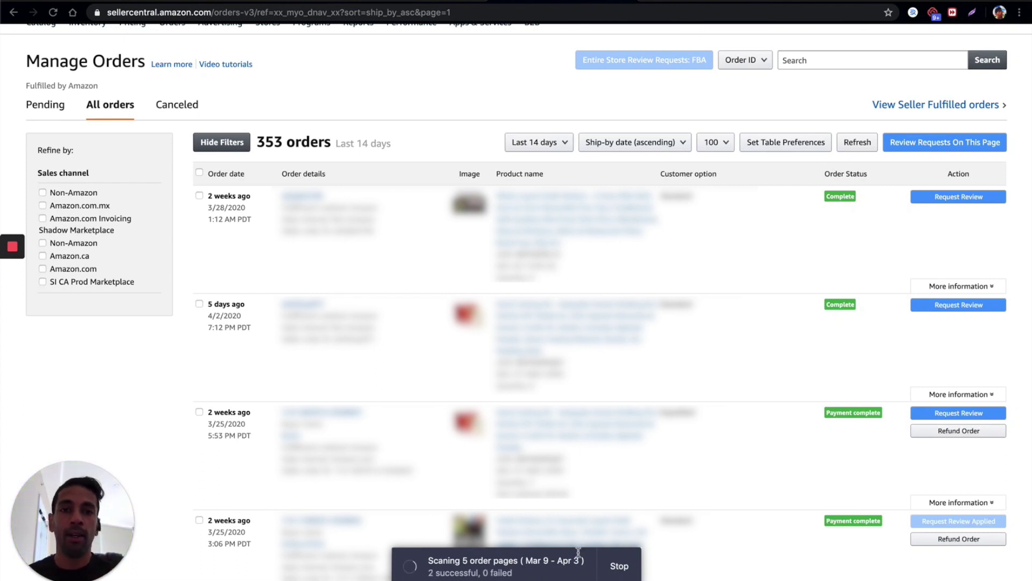
left_click(619, 566)
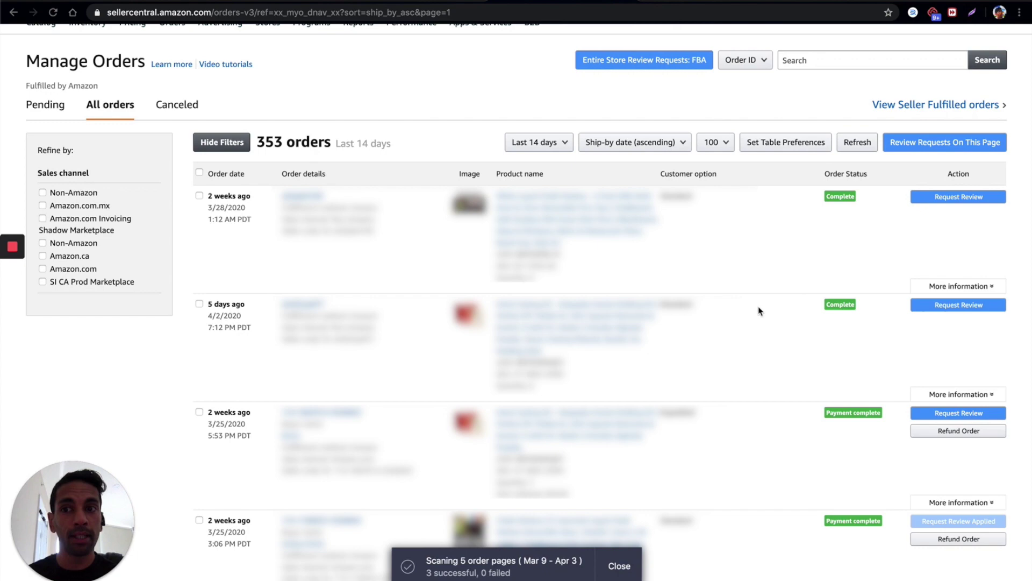
On the Sellerise dashboard, go to Tools > Review Requester
left_click(122, 2)
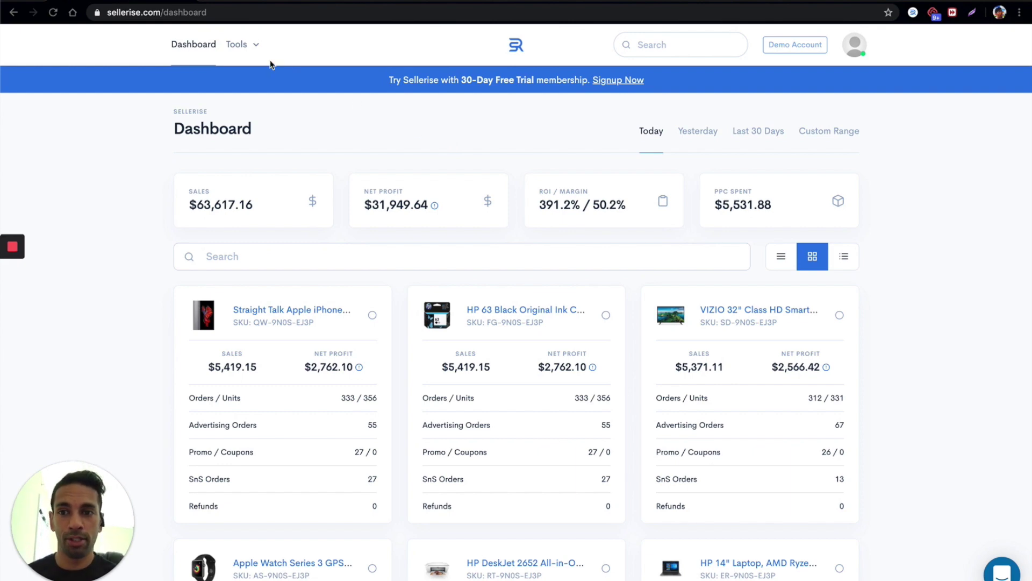
left_click(258, 47)
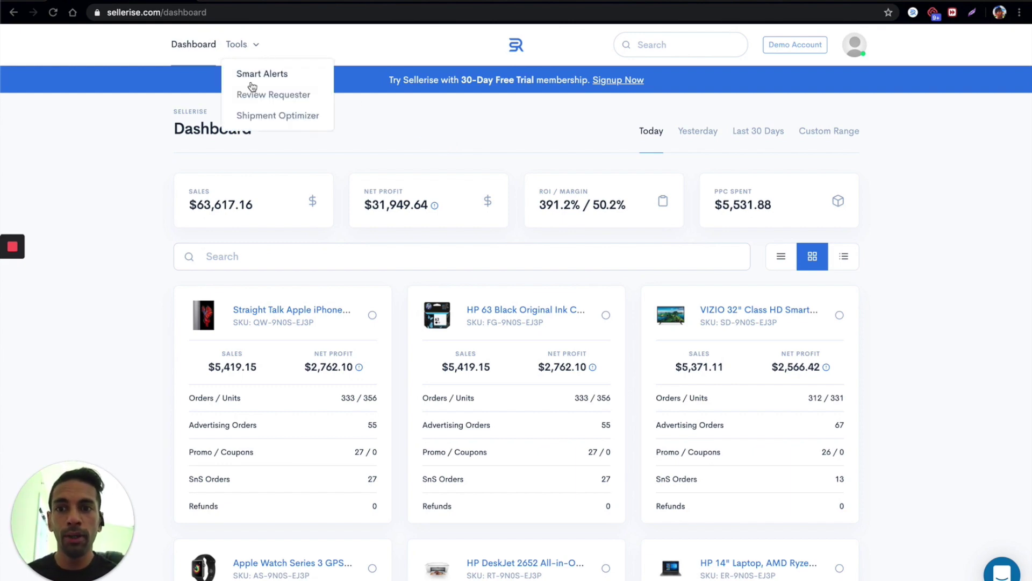
left_click(254, 97)
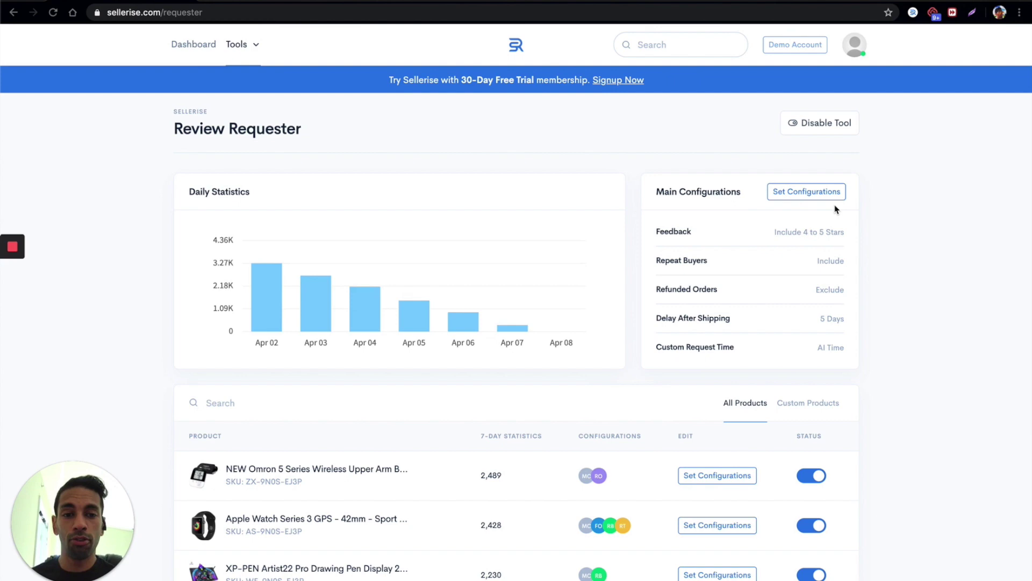
Review the configurations: 4–5 star feedback, repeat buyers, ignore refunds, 5-day delay, AI Time
left_click(797, 192)
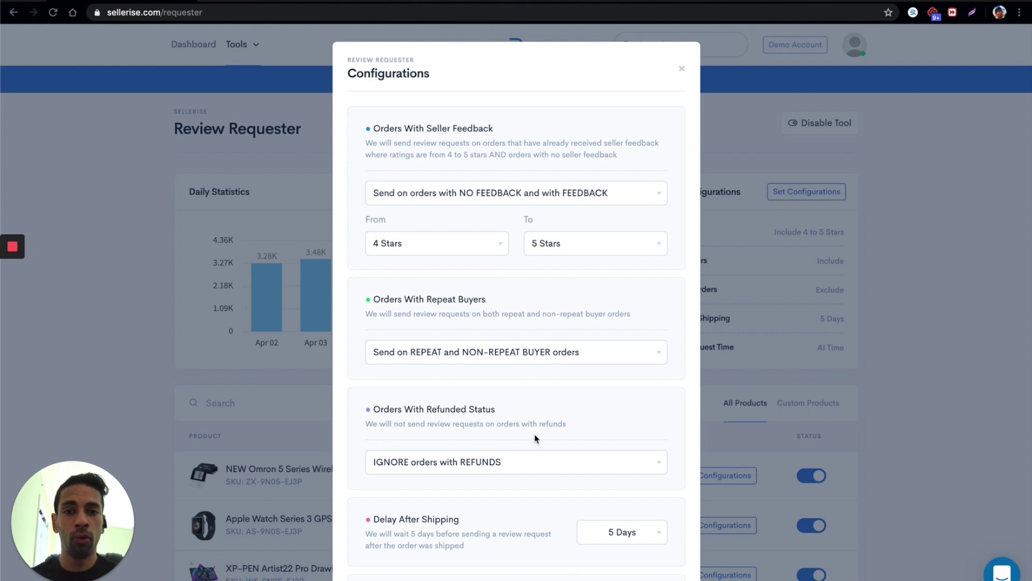
scroll(534, 436, "down", 1)
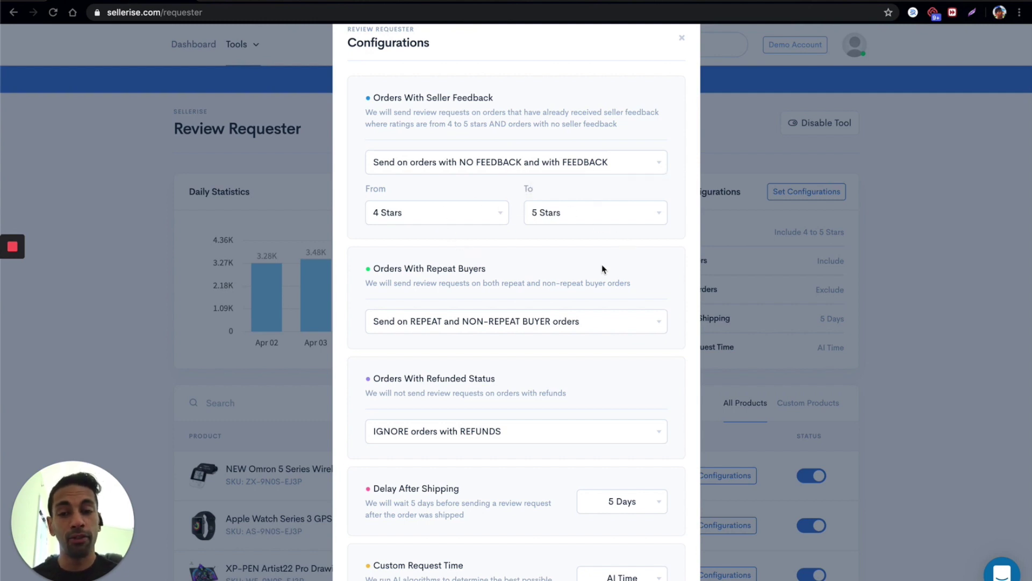
scroll(603, 269, "down", 1)
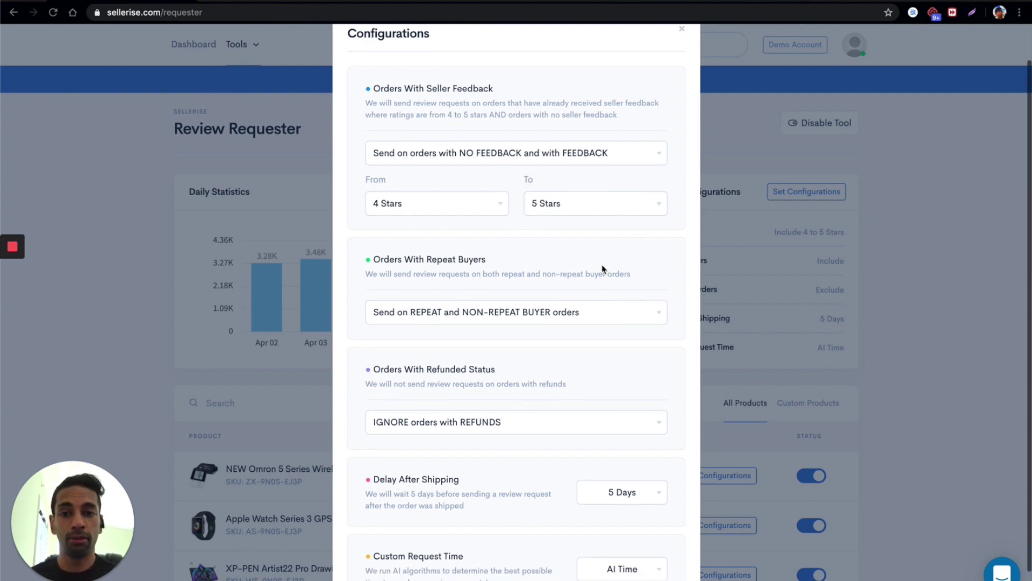
scroll(526, 354, "down", 1)
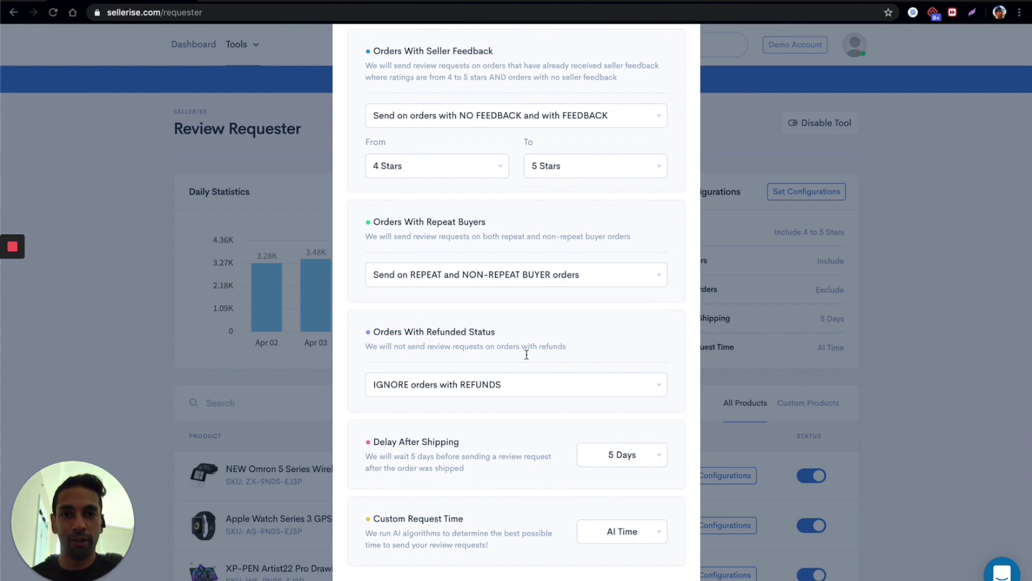
scroll(527, 459, "down", 3)
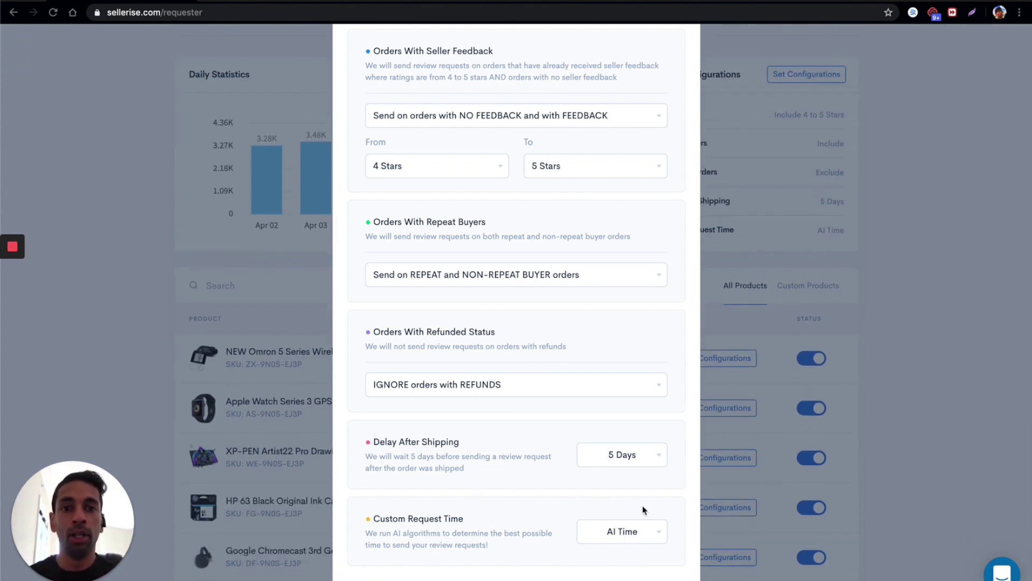
scroll(643, 510, "up", 2)
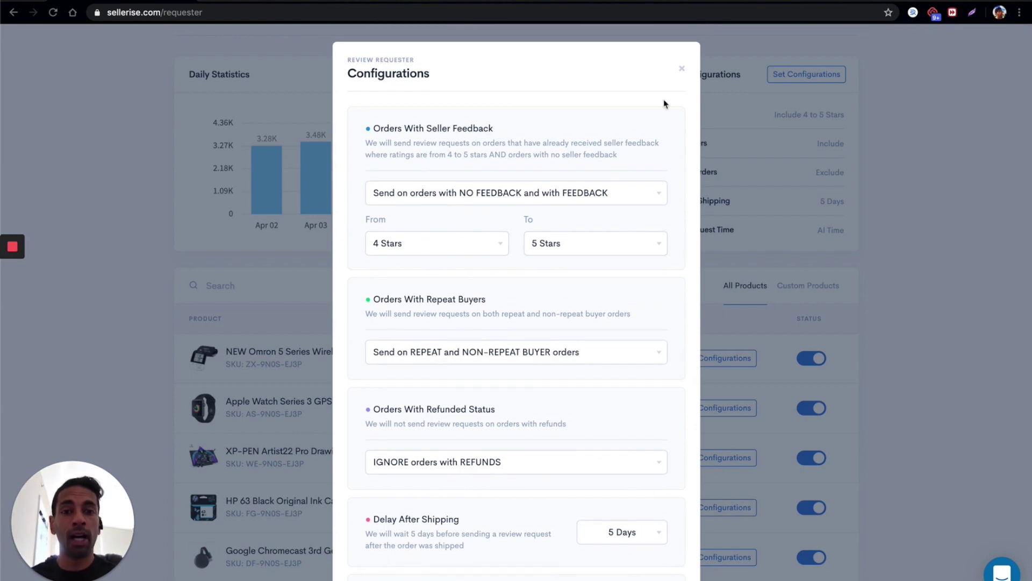
Close the Configurations dialog and return to the top of the Review Requester page
left_click(681, 72)
scroll(769, 158, "up", 2)
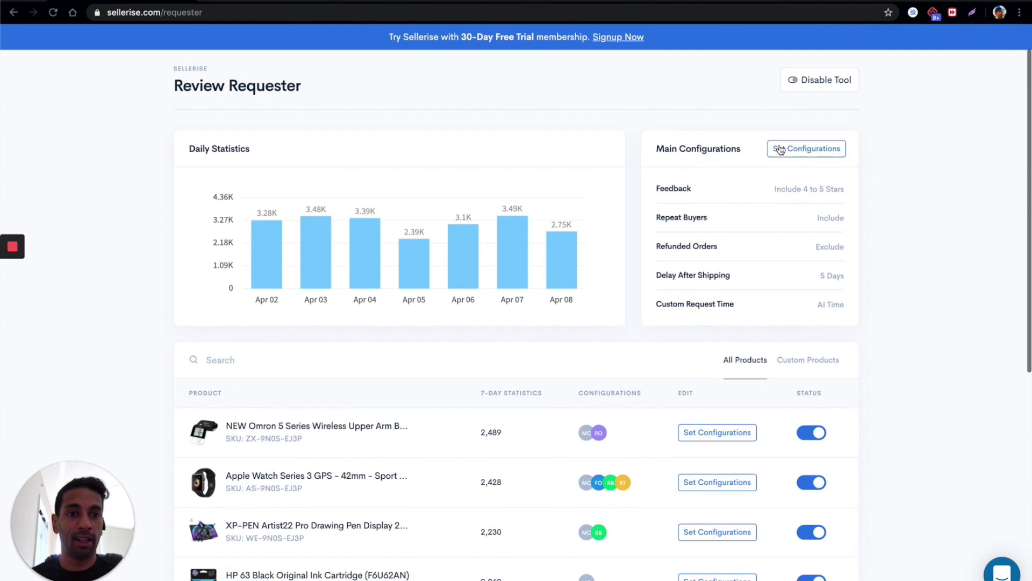